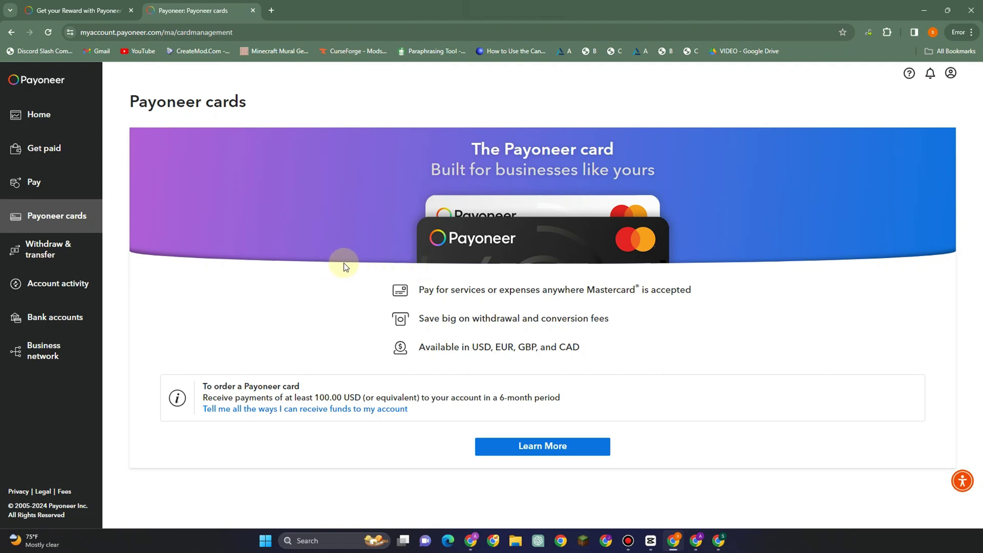
Open the Bank accounts section and its 'Bank accounts for withdrawal' list
left_click(43, 311)
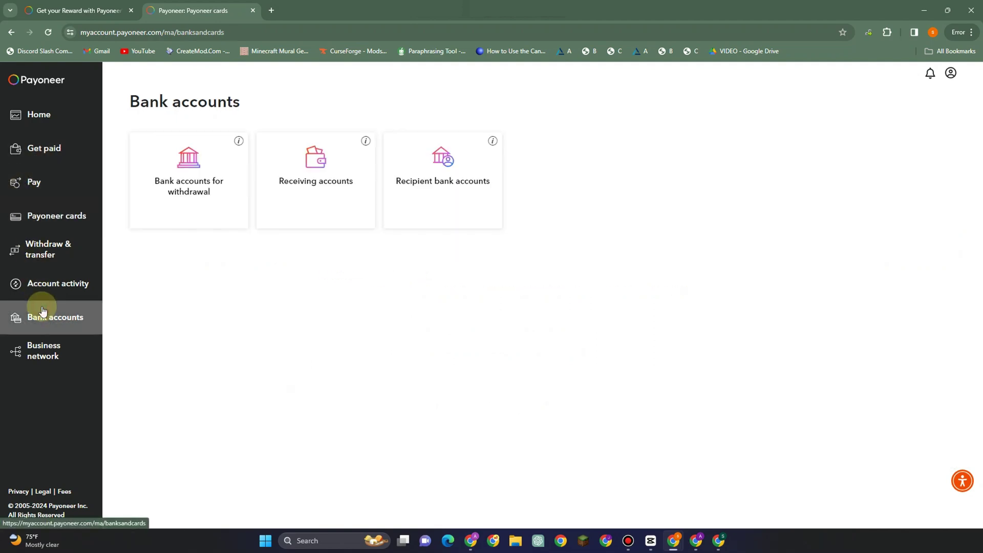
left_click(177, 175)
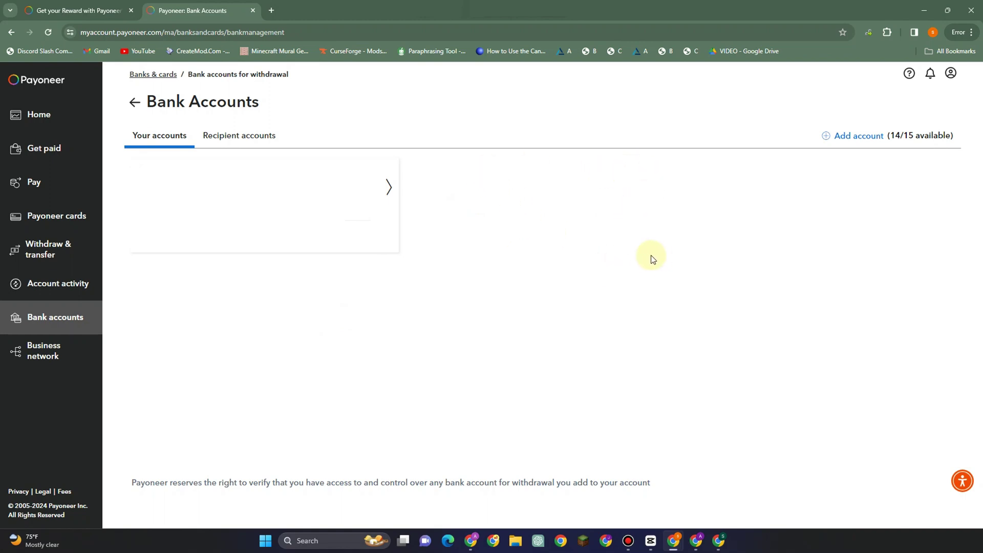
Begin a new withdrawal bank account, picking a currency and Asia United Bank Corporation as the bank
left_click(855, 136)
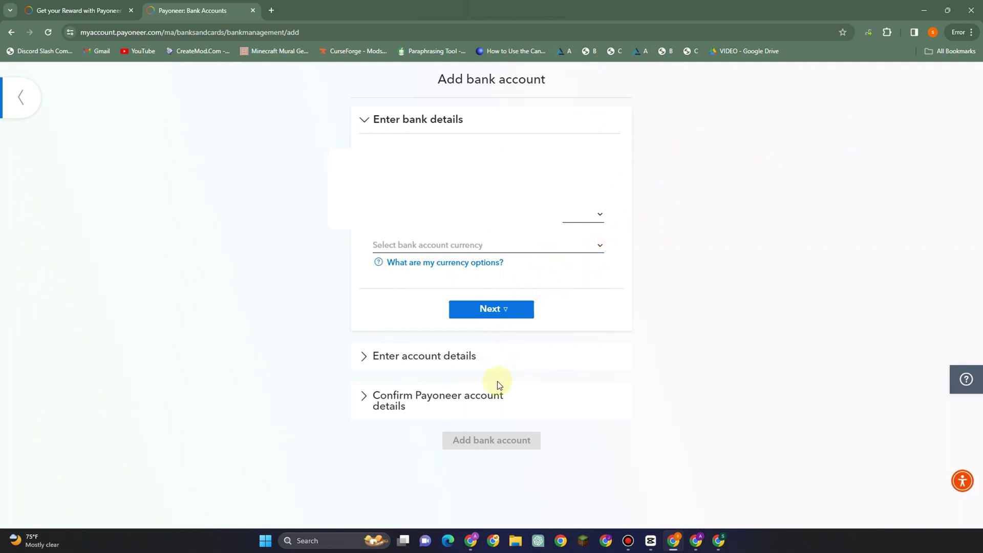
left_click(582, 250)
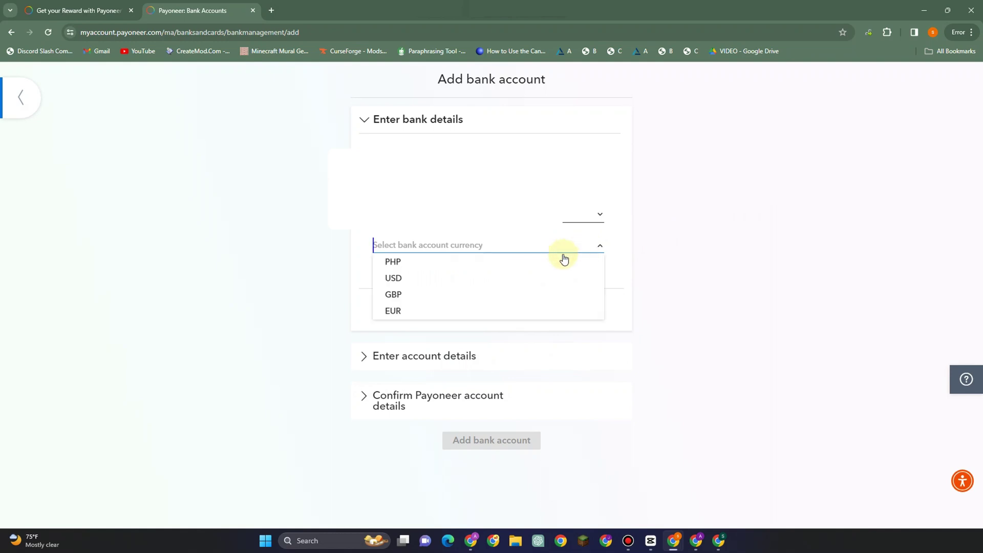
left_click(399, 297)
left_click(509, 309)
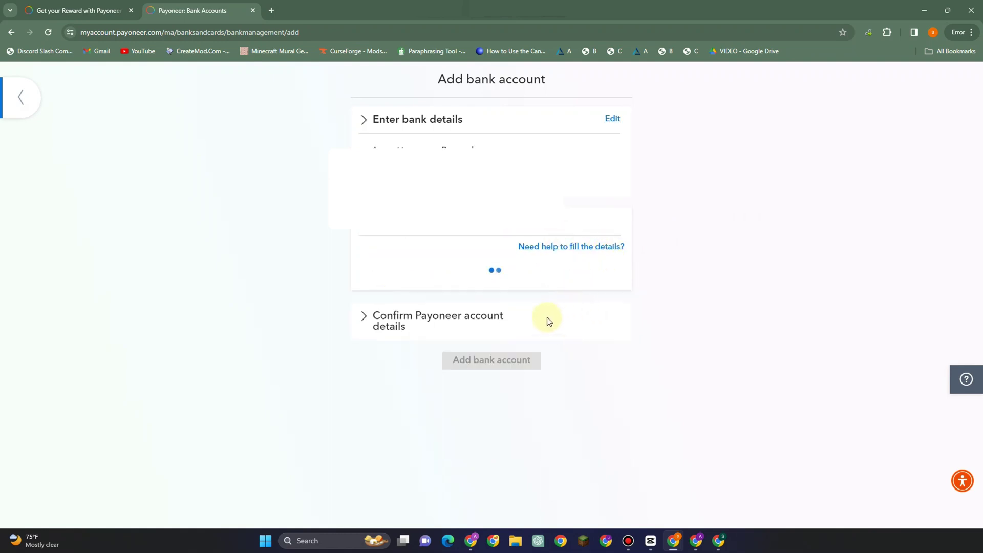
scroll(505, 268, "down", 3)
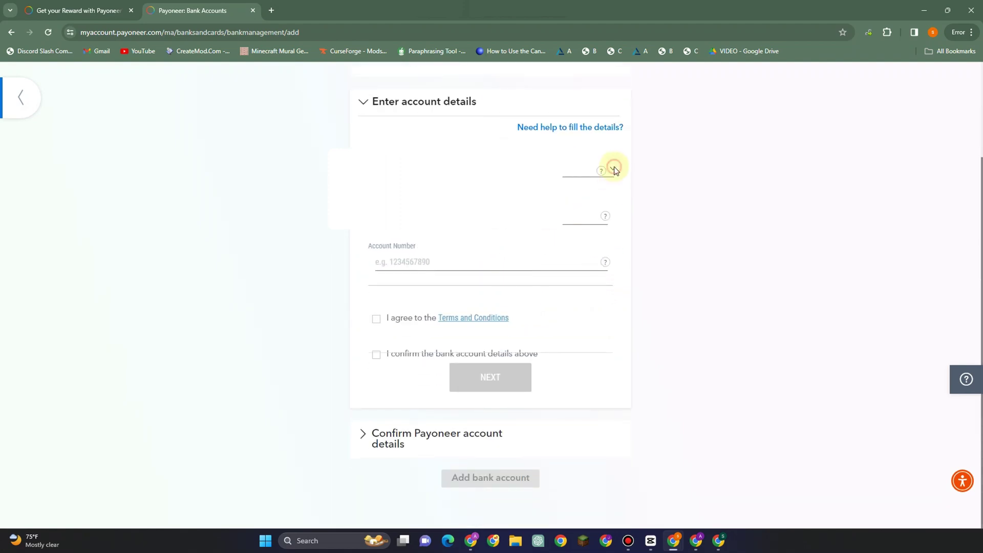
left_click(542, 173)
left_click(468, 254)
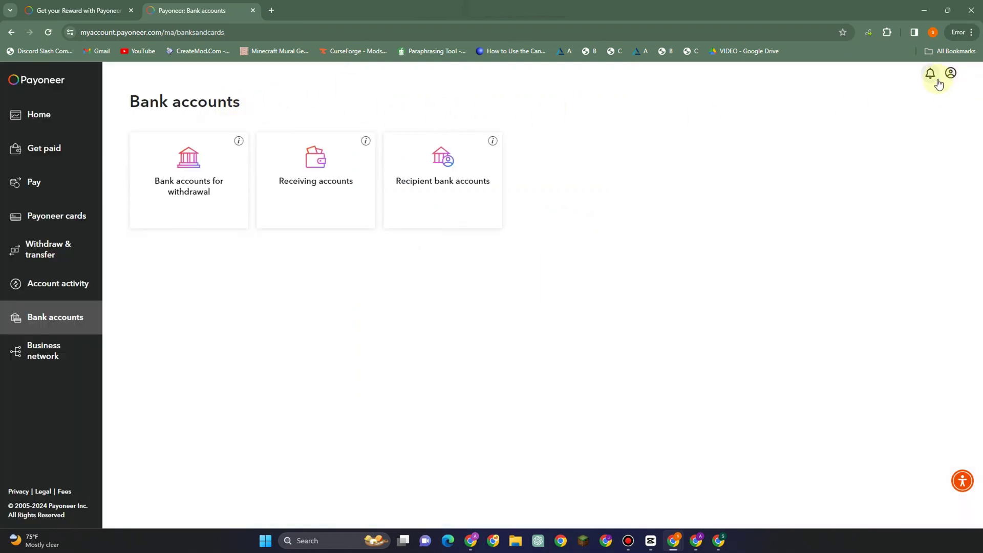
Check the account notifications, which turn out to be empty
left_click(930, 77)
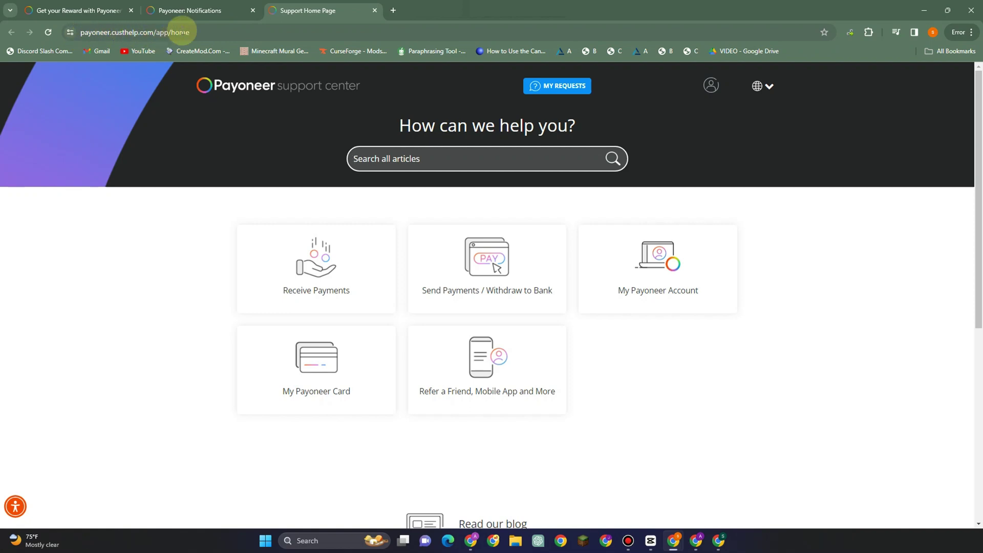
Go to the Support Center and browse My Payoneer Account to the Close/Reopen Account topic
left_click(190, 10)
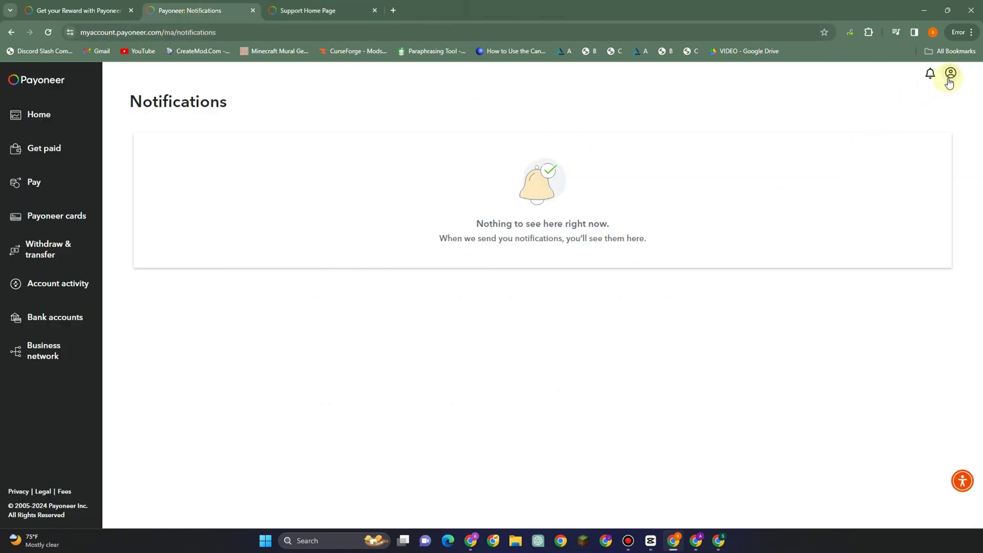
left_click(950, 76)
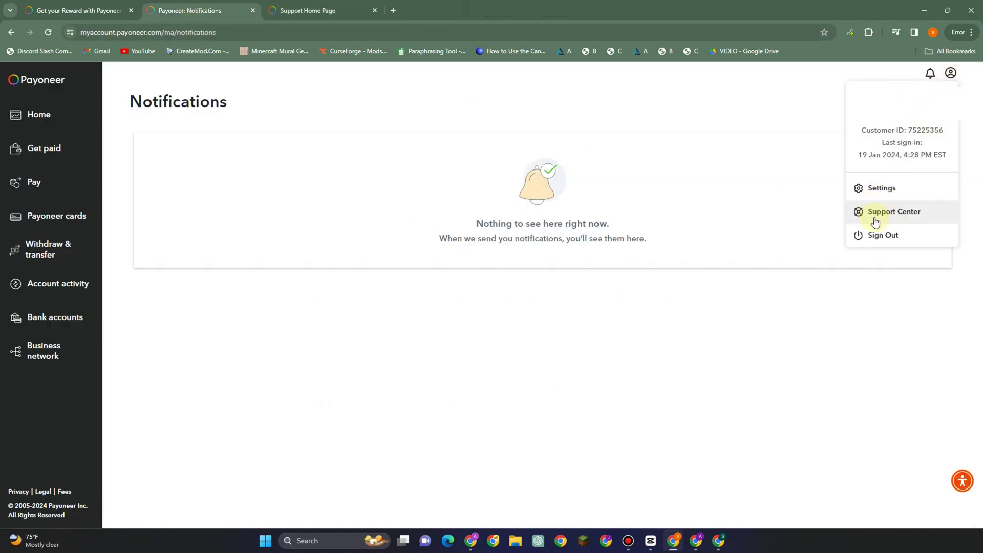
left_click(292, 9)
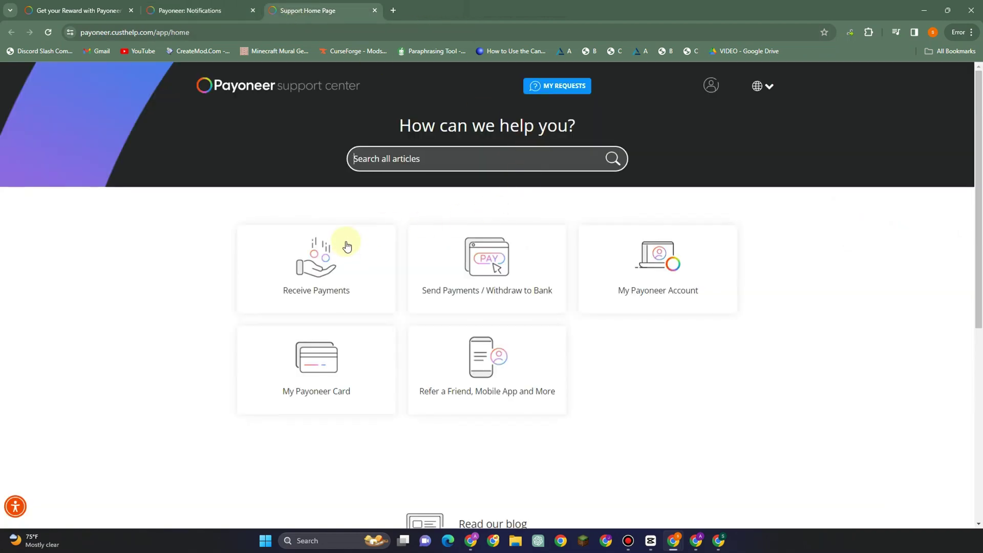
left_click(653, 266)
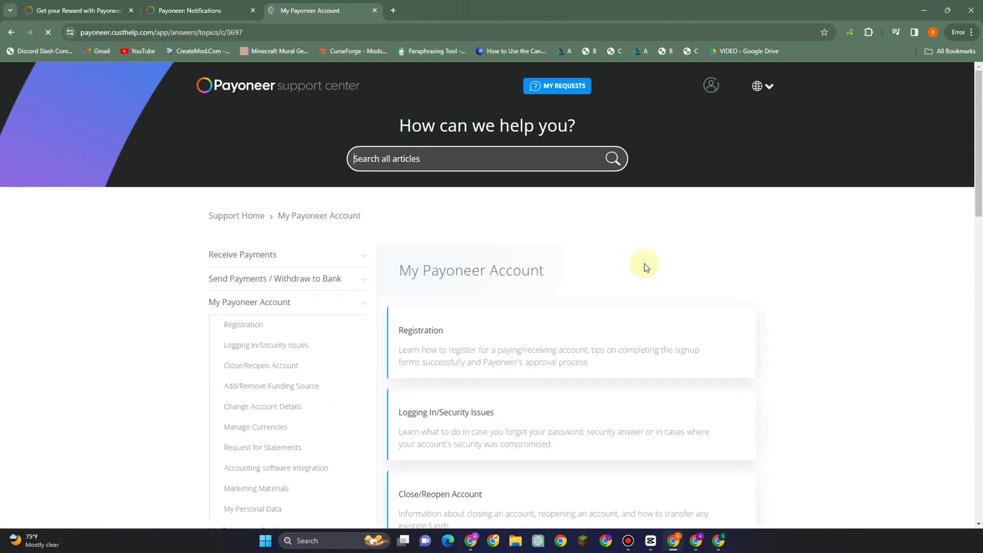
scroll(484, 330, "down", 5)
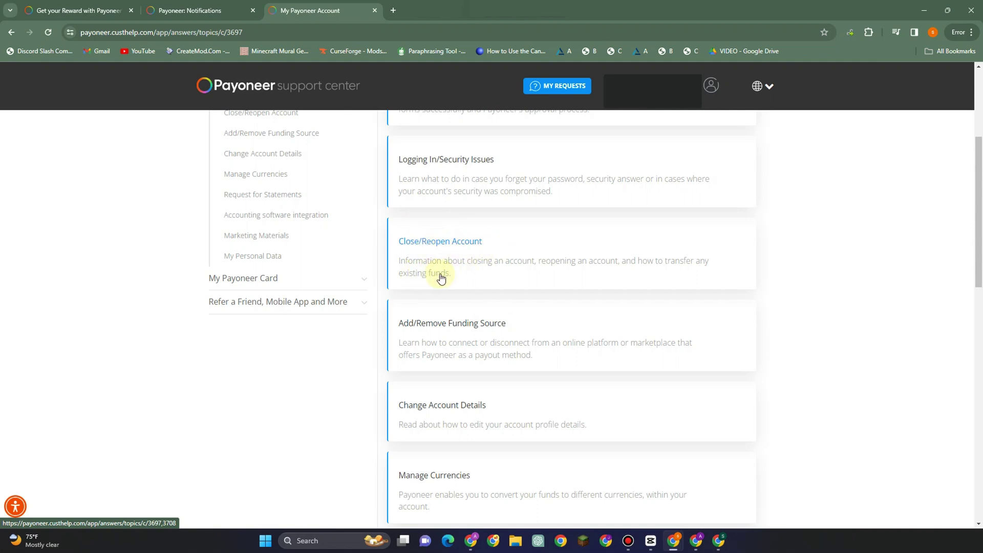
left_click(442, 243)
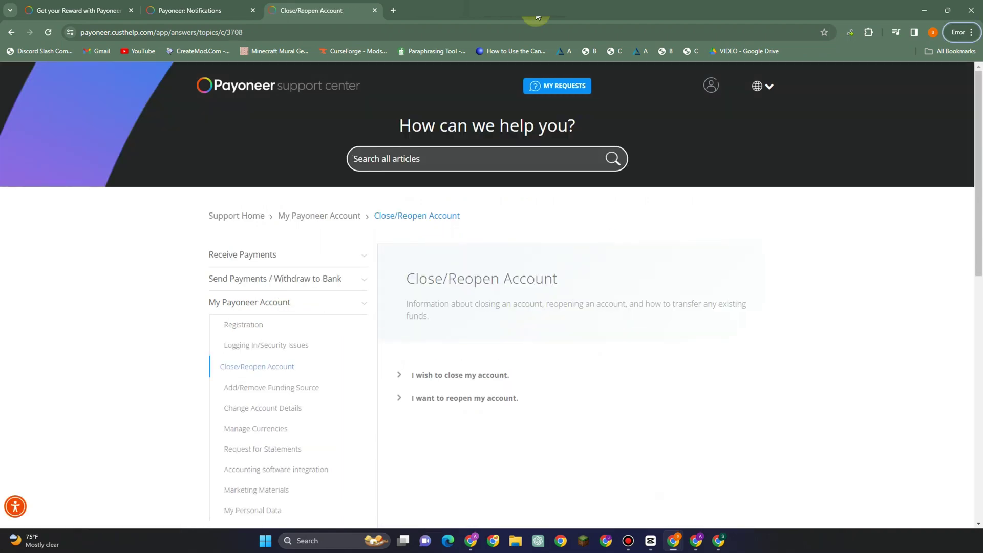
scroll(453, 372, "down", 3)
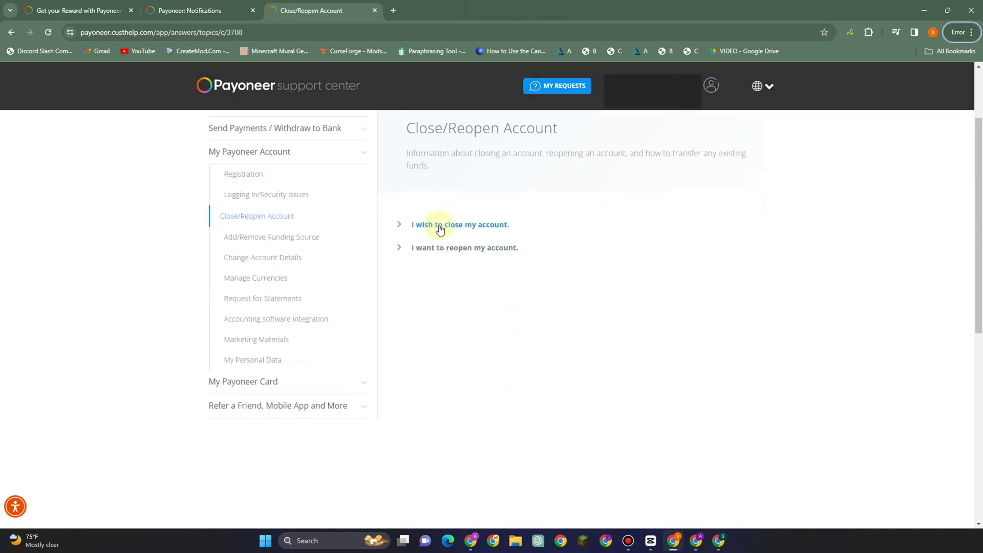
Open the reopen-account help entry and set the request topic to 'I want to reopen my account.'
left_click(454, 251)
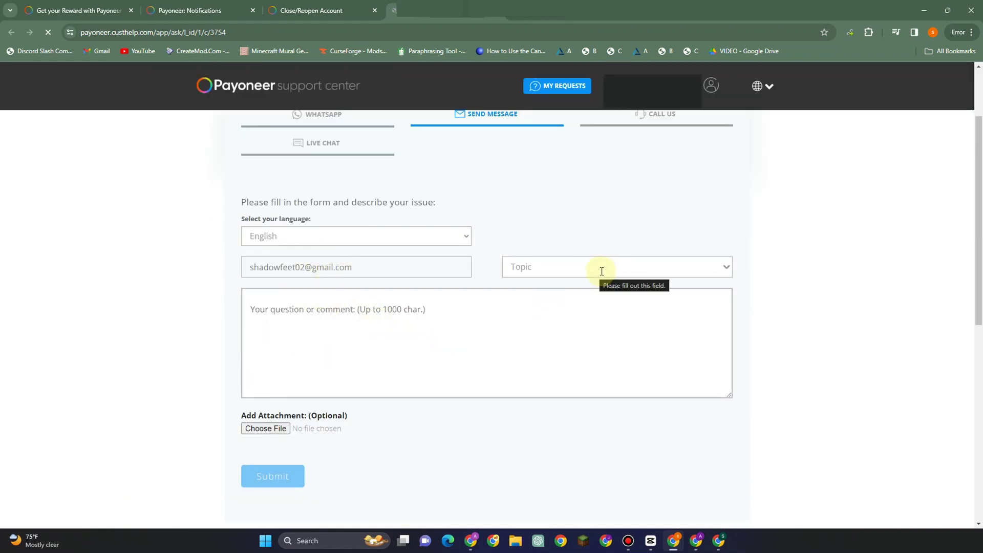
left_click(558, 269)
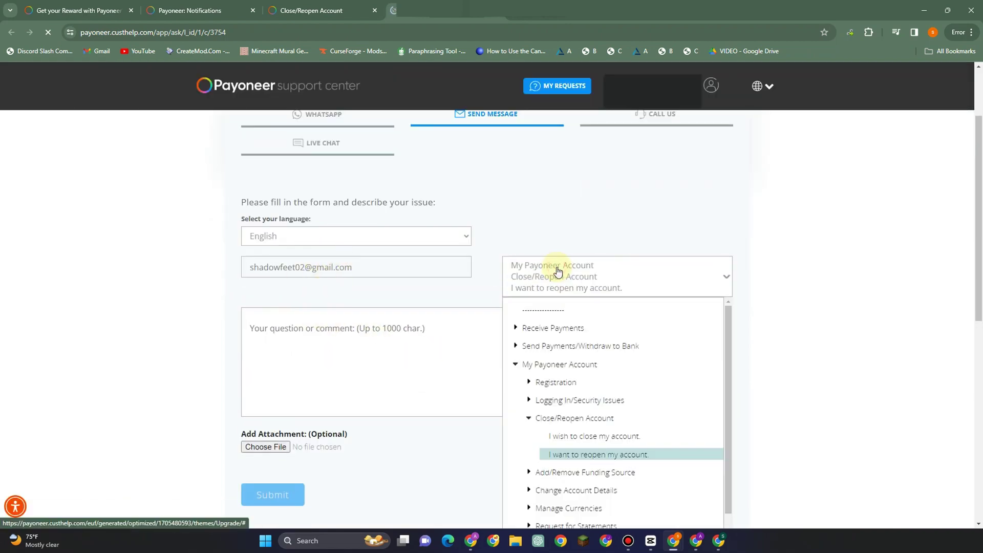
left_click(616, 455)
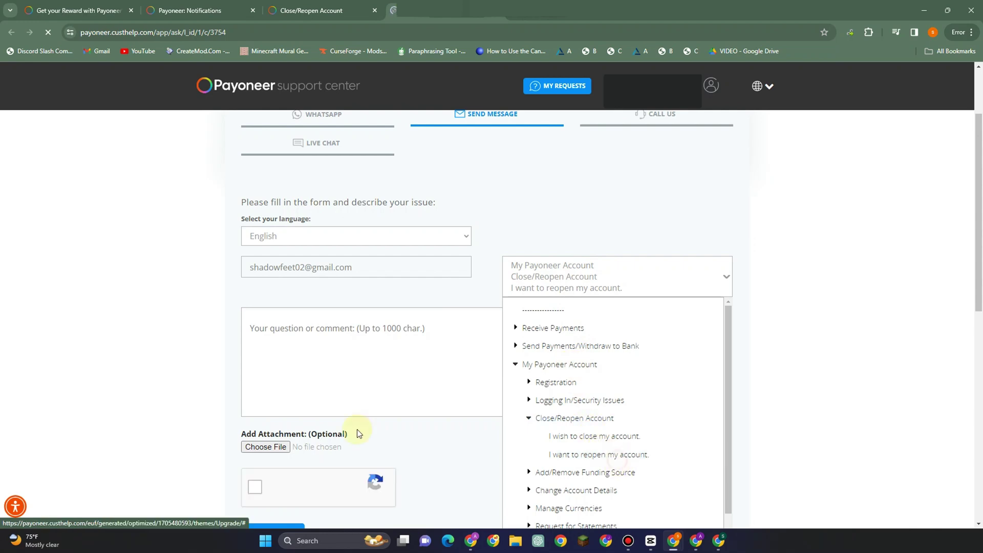
left_click(348, 352)
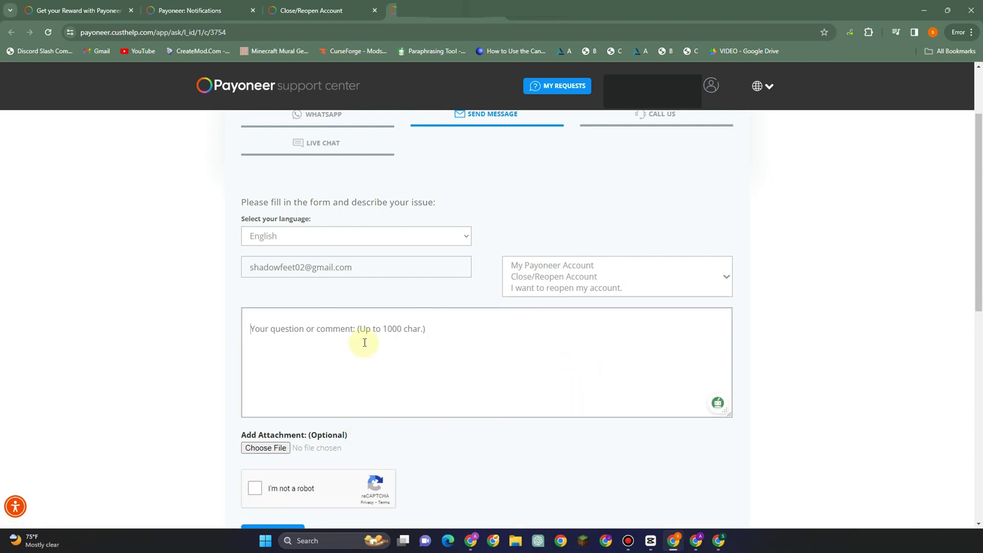
Type 'Hi Can you please help me my account has been…' explaining the account was already blocked
type("h")
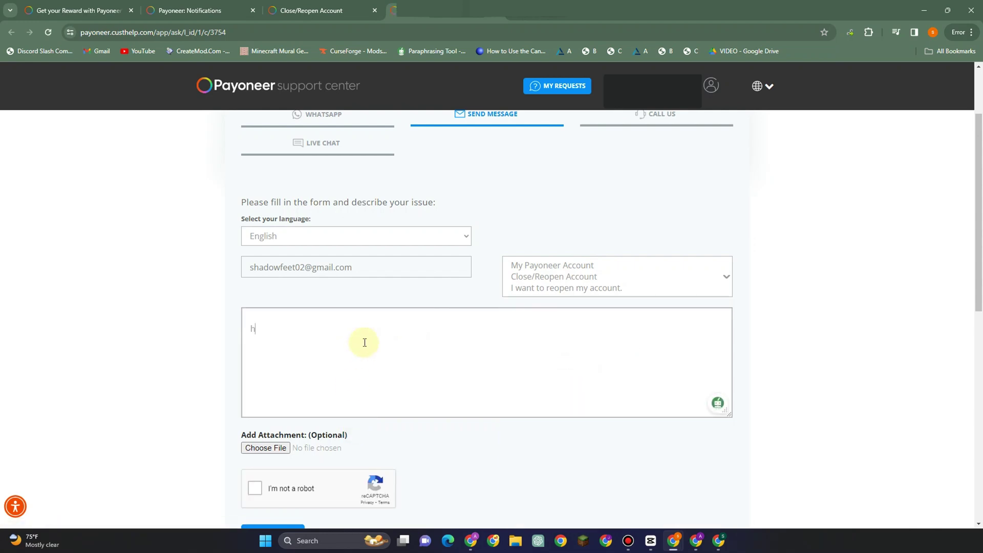
key("BackSpace")
type("Hi Can you please help me my account has bee")
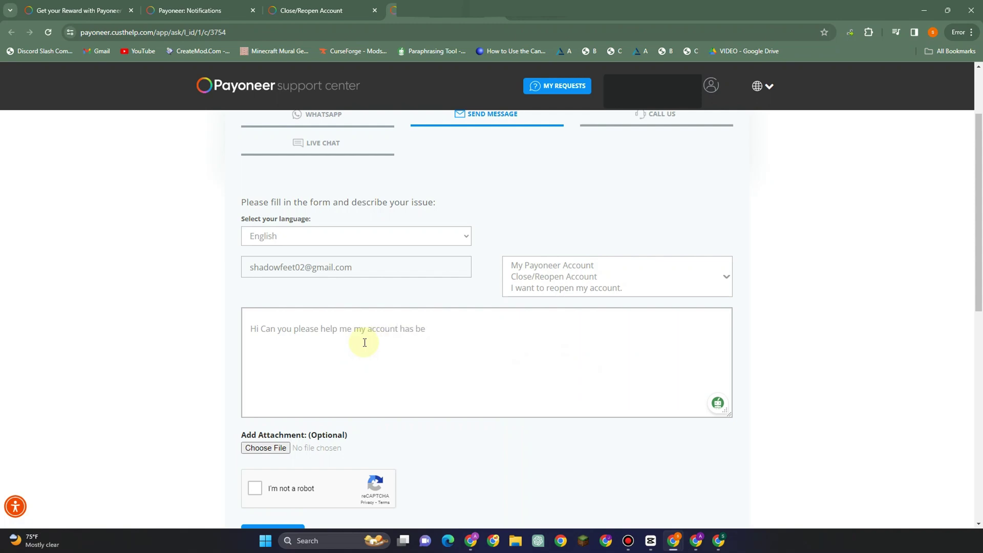
key("BackSpace")
key("BackSpace")
key("BackSpace")
key("BackSpace")
key("BackSpace")
key("BackSpace")
key("BackSpace")
key("BackSpace")
key("BackSpace")
key("BackSpace")
key("BackSpace")
key("BackSpace")
key("BackSpace")
key("BackSpace")
key("BackSpace")
key("BackSpace")
type("has been blocked and it was not")
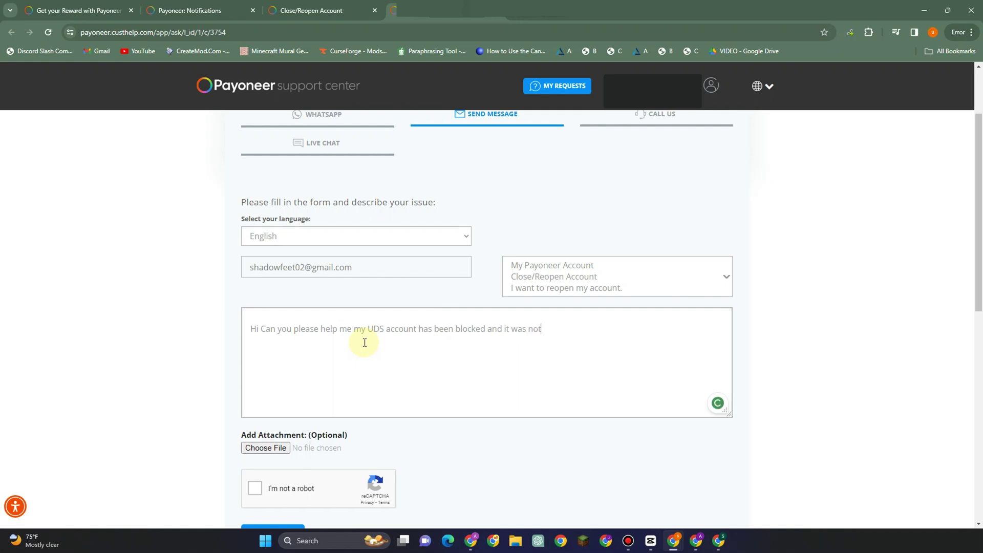
type("y choice. Whe")
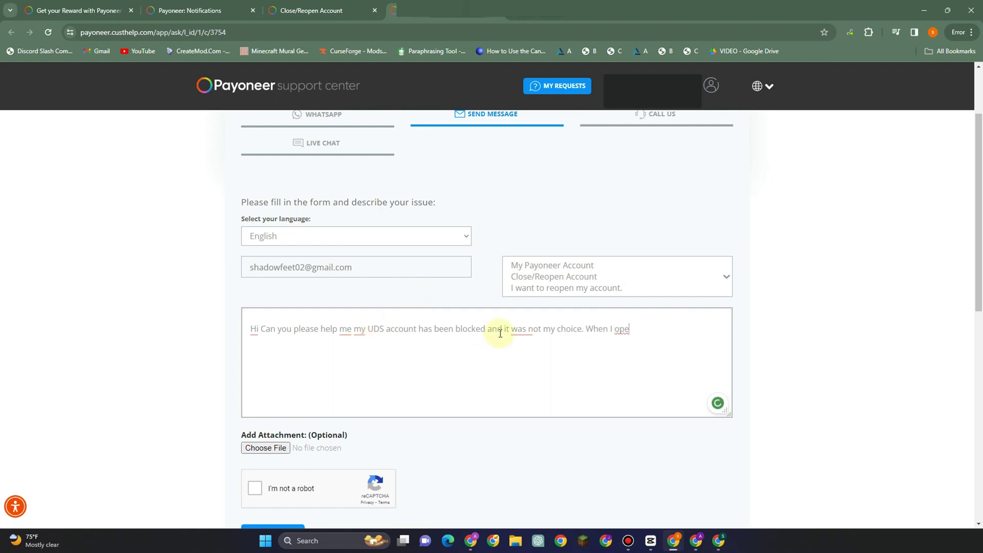
mouse_move(520, 330)
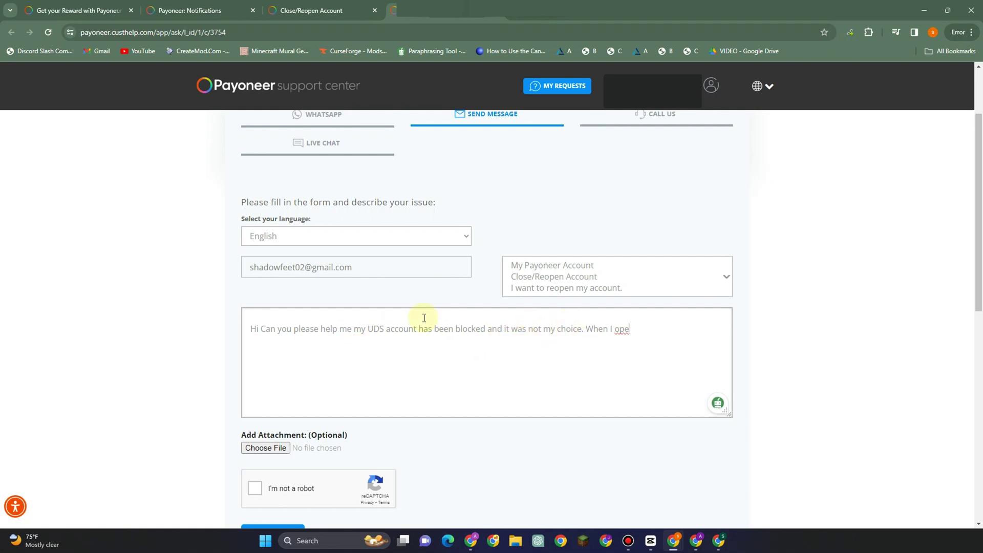
type("n I opened my Payoneer ")
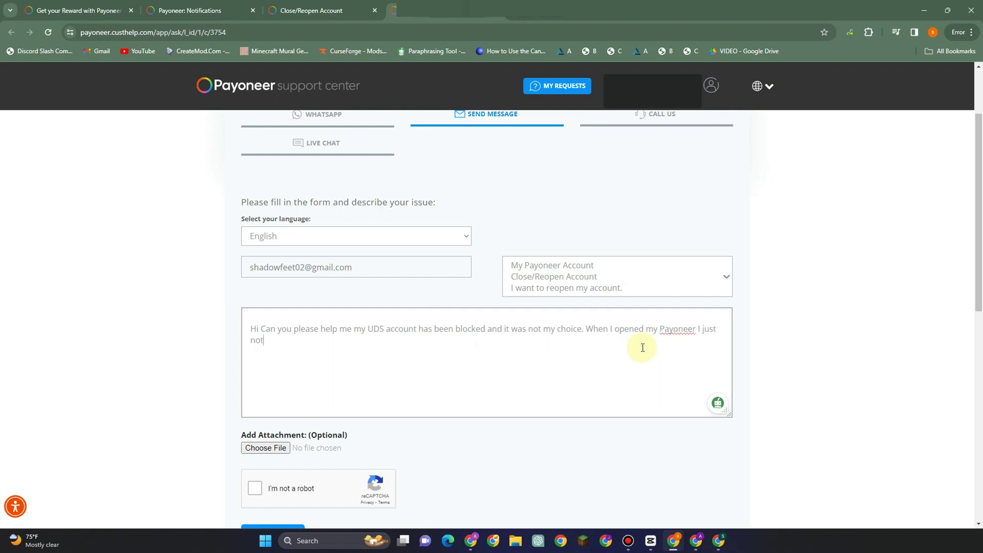
type("I just noticed that it was")
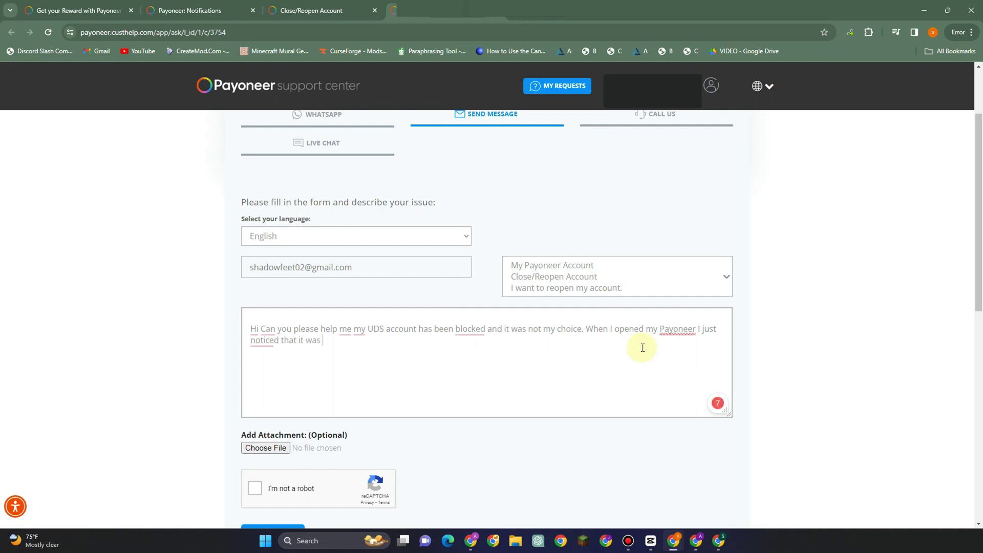
type(" already blocked.")
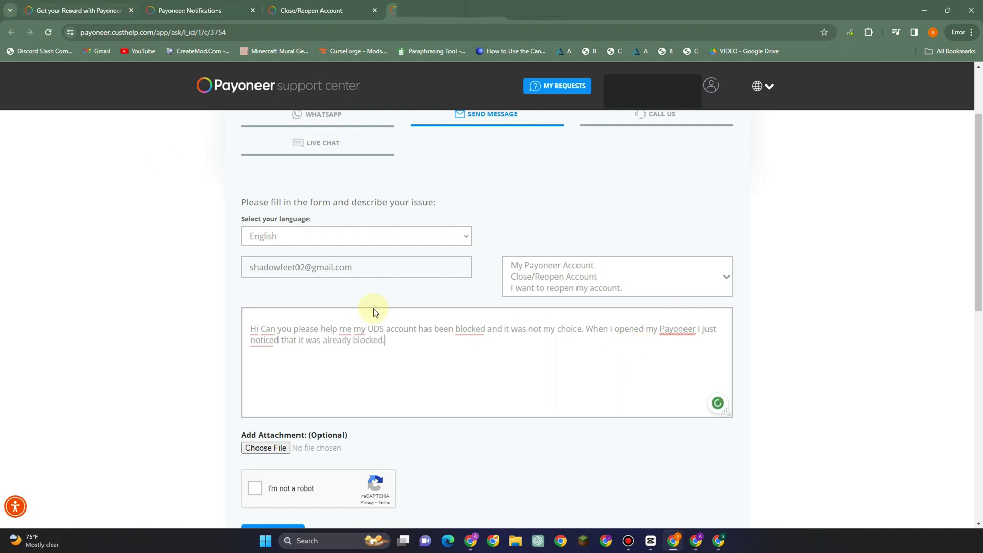
Correct the misspelled 'UDS' in the message to 'USD'
left_click(384, 328)
type("\\\\")
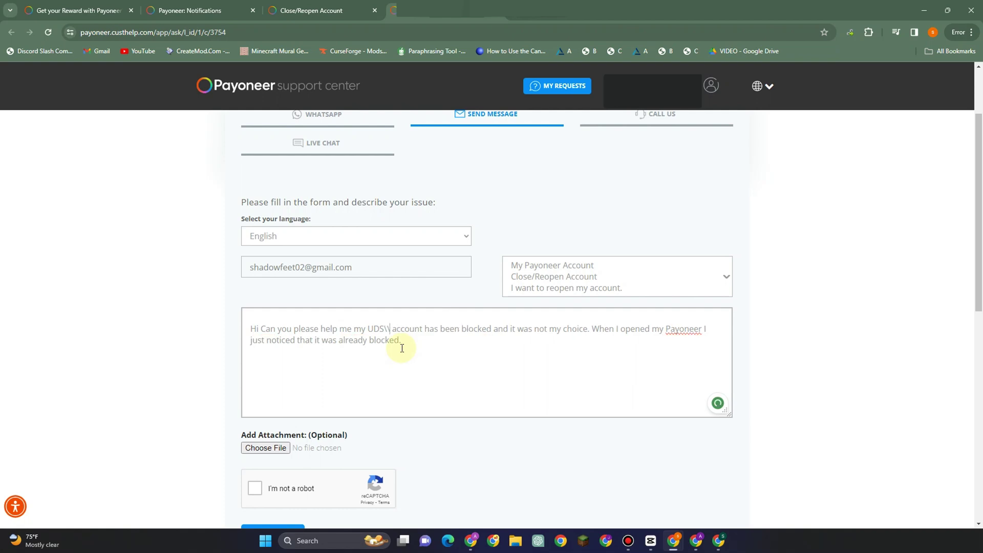
key("BackSpace")
key("BackSpace")
key("BackSpace")
key("BackSpace")
type("SD")
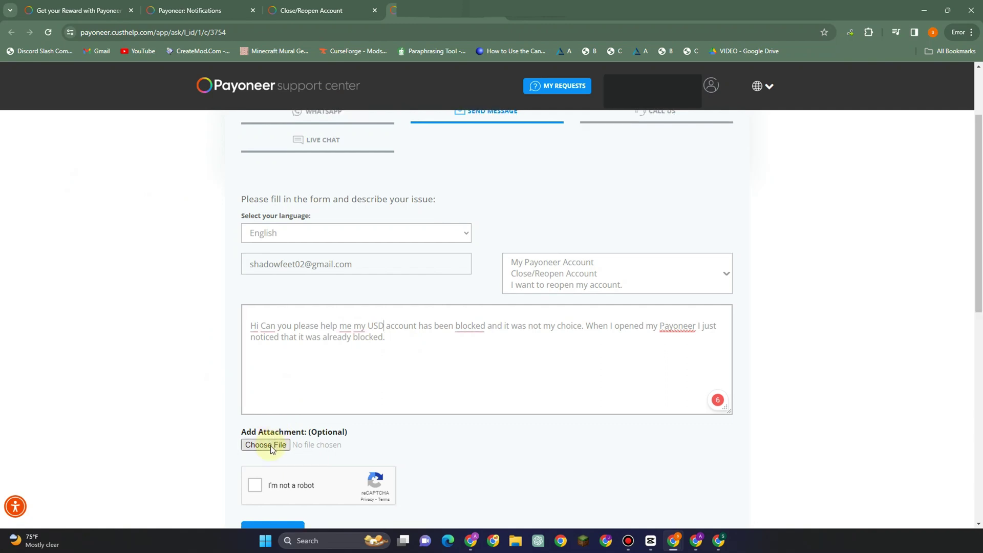
Tick 'I'm not a robot' and submit the reopen-account support request
scroll(271, 449, "down", 1)
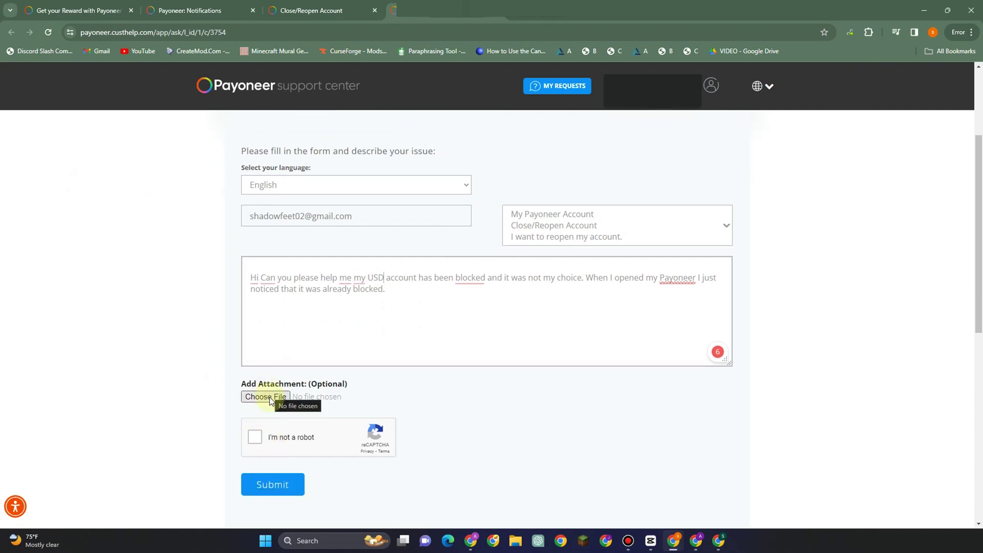
left_click(255, 437)
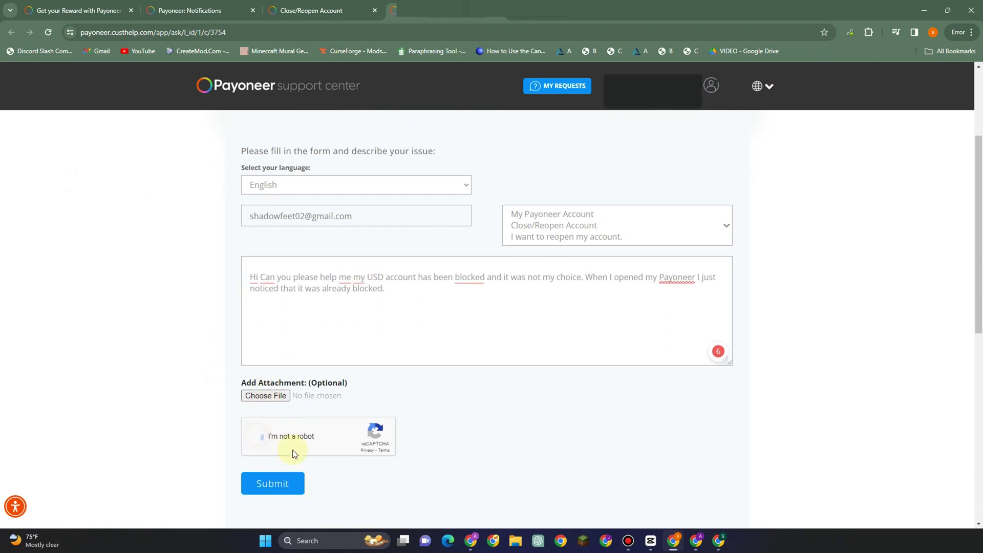
left_click(286, 493)
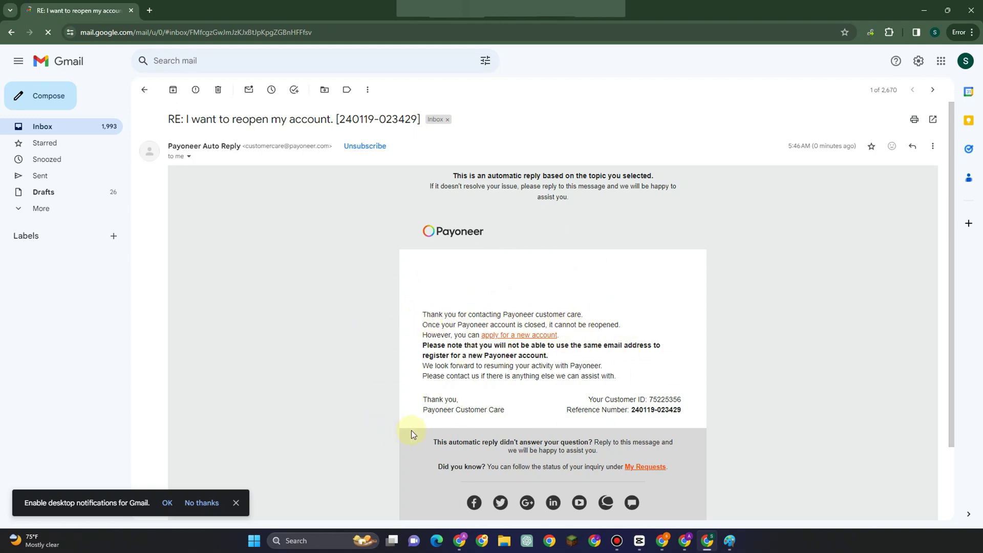
Reply to Payoneer's auto-reply with 'I'm so sorry i don't want to open again i want the same account'
key("r")
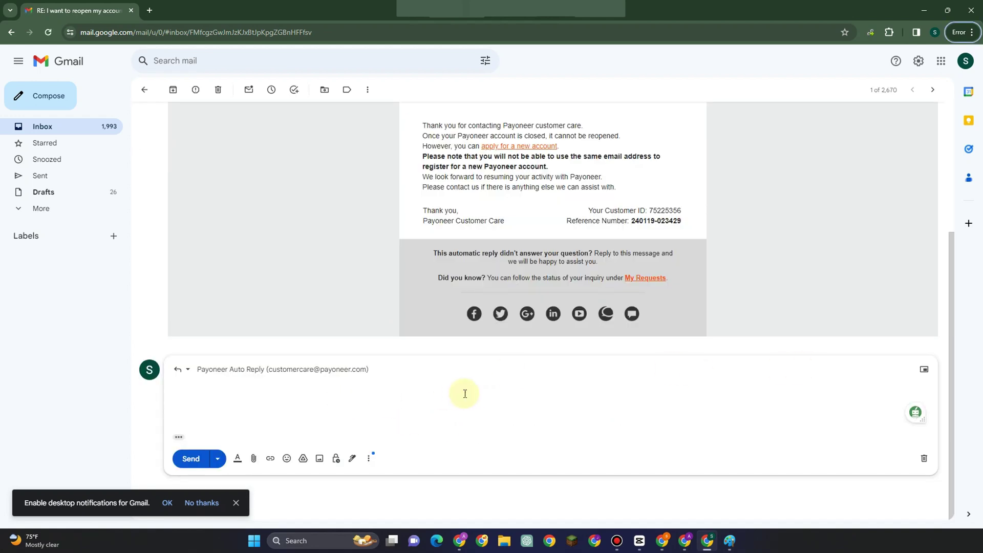
left_click(310, 395)
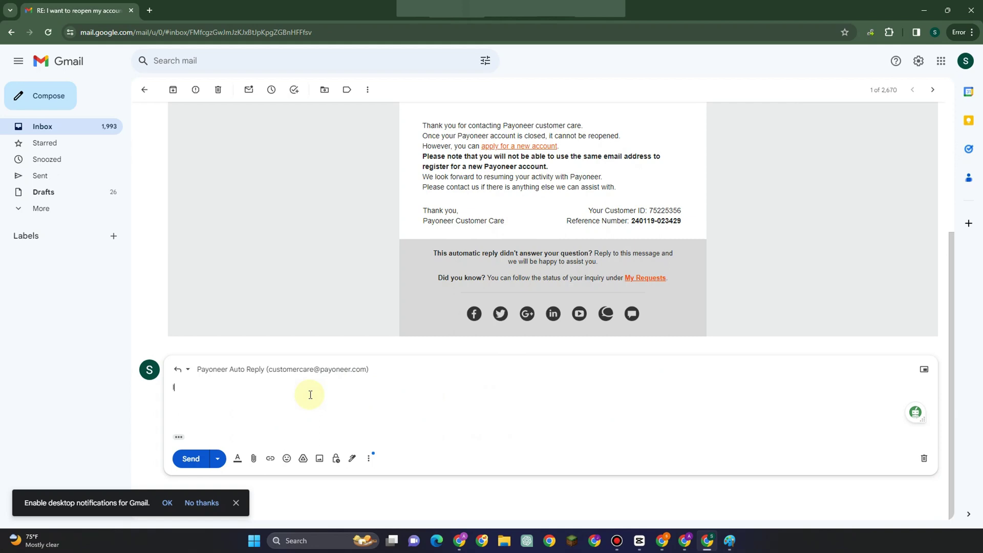
type("I'm so sorry i don't want to open again i want  the same accoun")
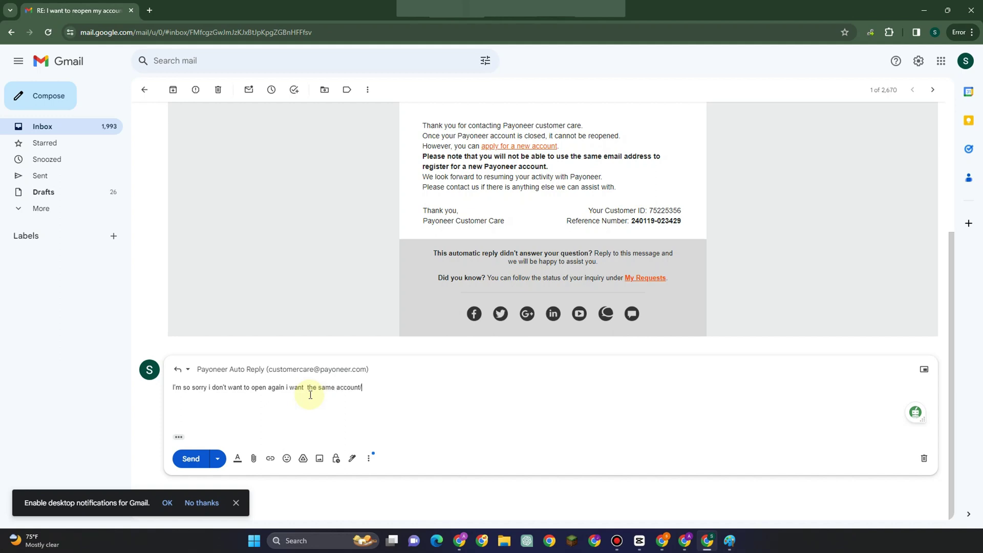
type("t...............................")
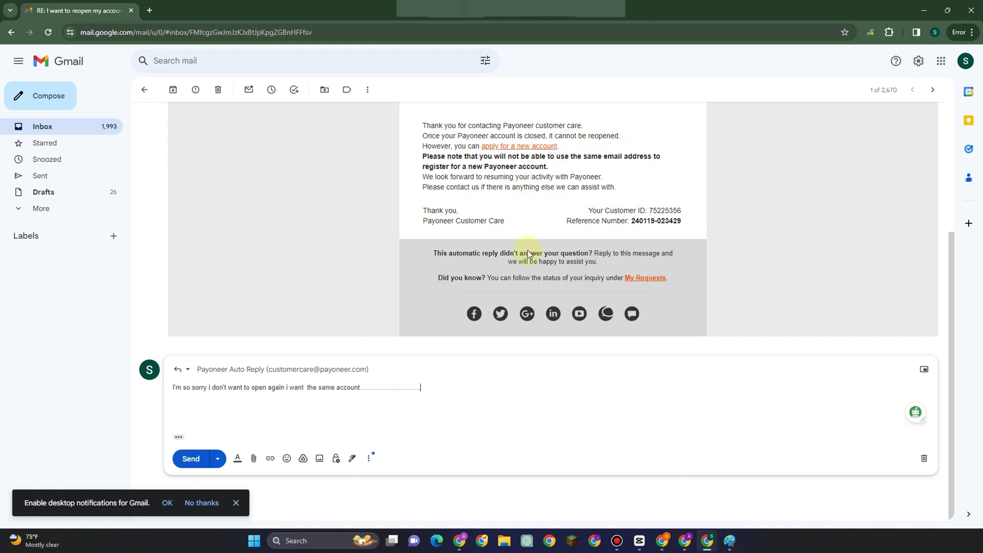